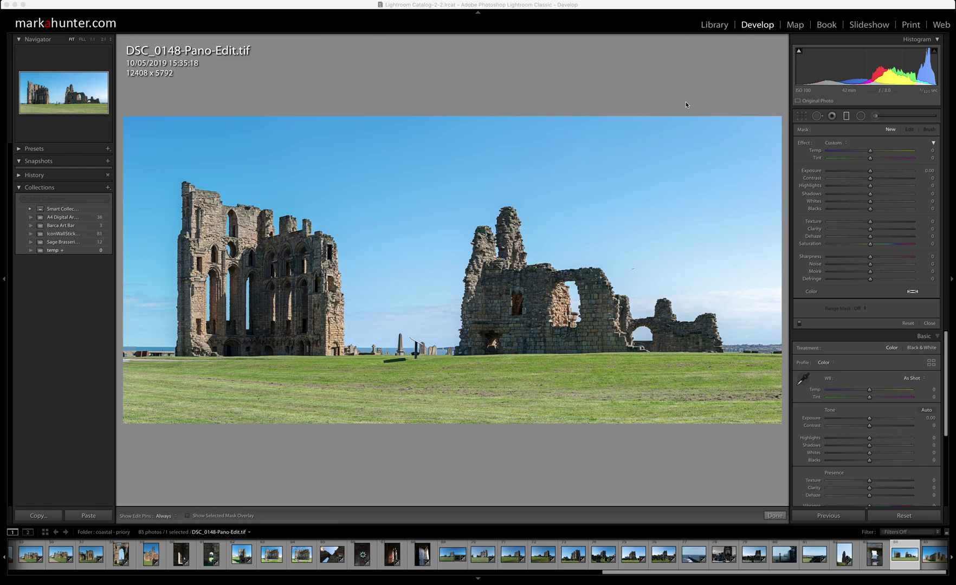
- Try darkening the whole photo with a global exposure of -2.20 and reset the exposure to its default
left_click(847, 117)
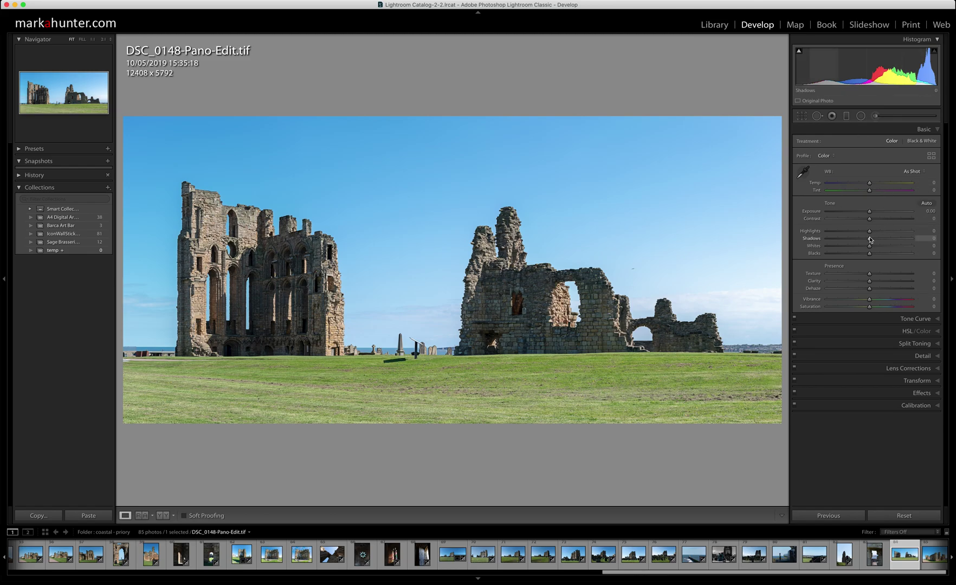
left_click_drag(868, 211, 851, 213)
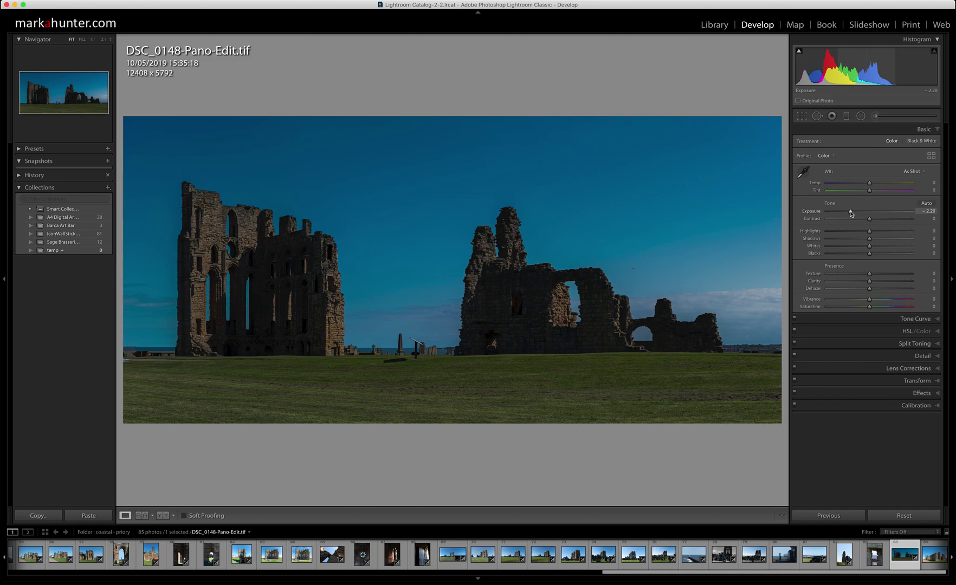
double_click(811, 212)
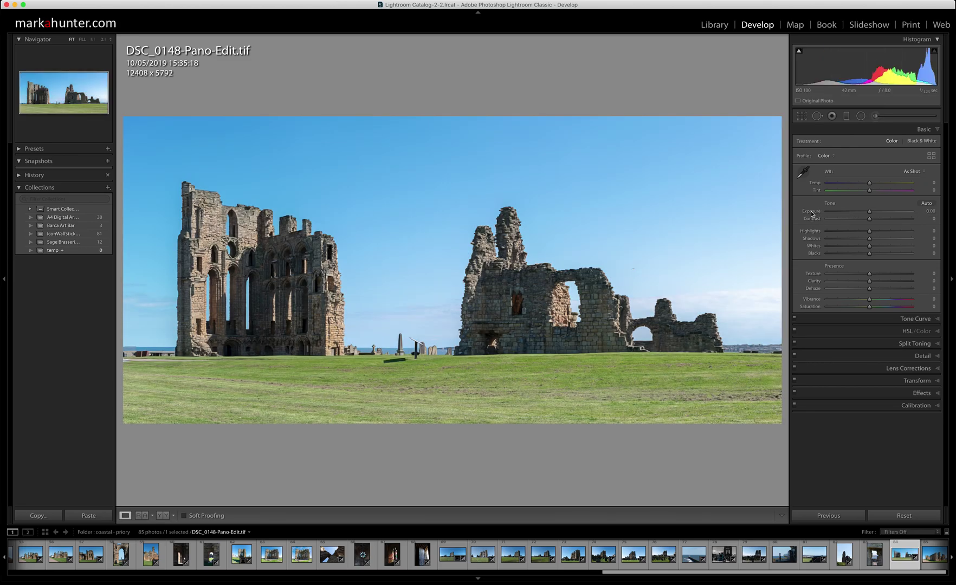
- Draw a graduated filter down across the horizon to cover the sky and ruins, and set its exposure to -1.97
left_click(847, 116)
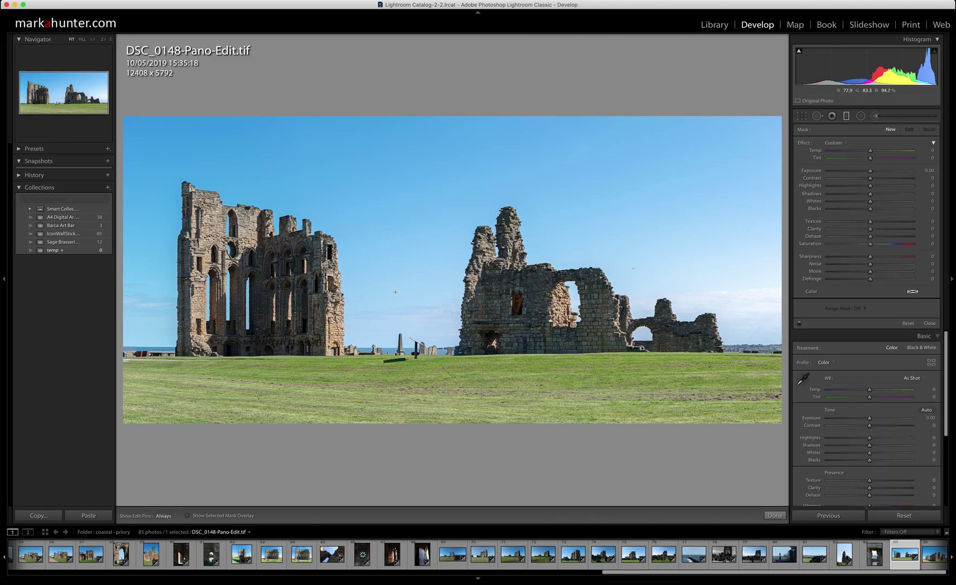
left_click_drag(405, 271, 406, 421)
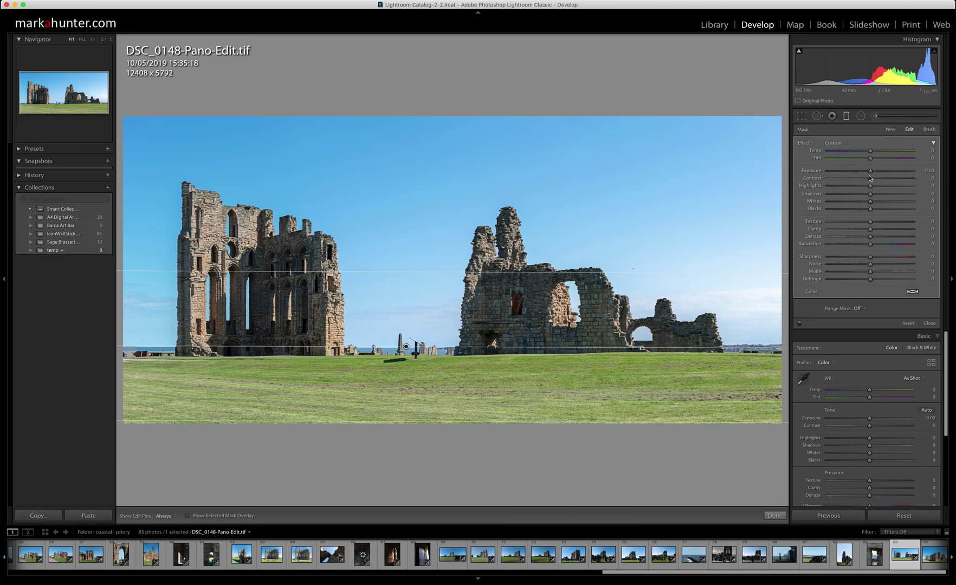
left_click_drag(870, 174, 849, 175)
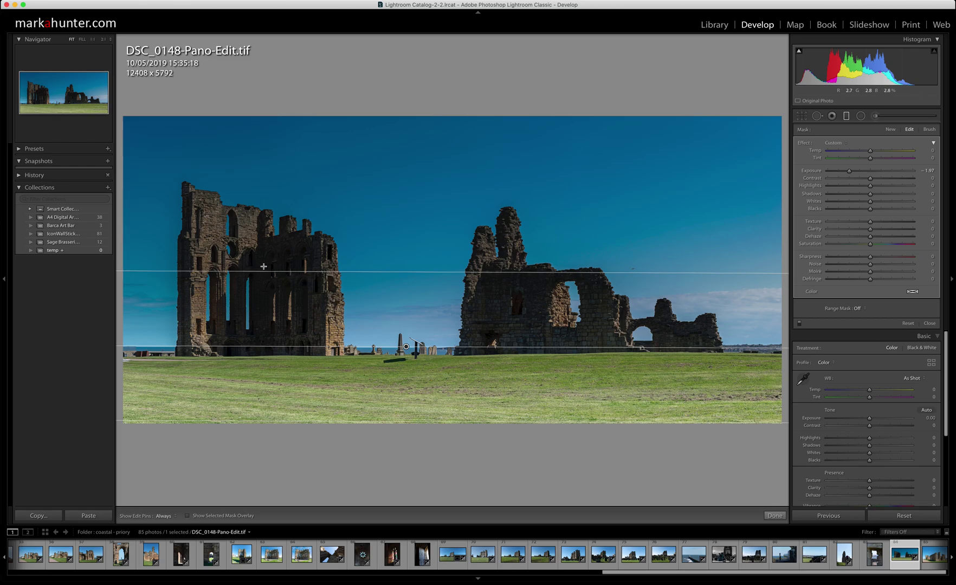
- Erase the graduated filter from the right-hand ruin's wall and tall tower using the filter's brush in Erase mode, ending at size 5
left_click(929, 130)
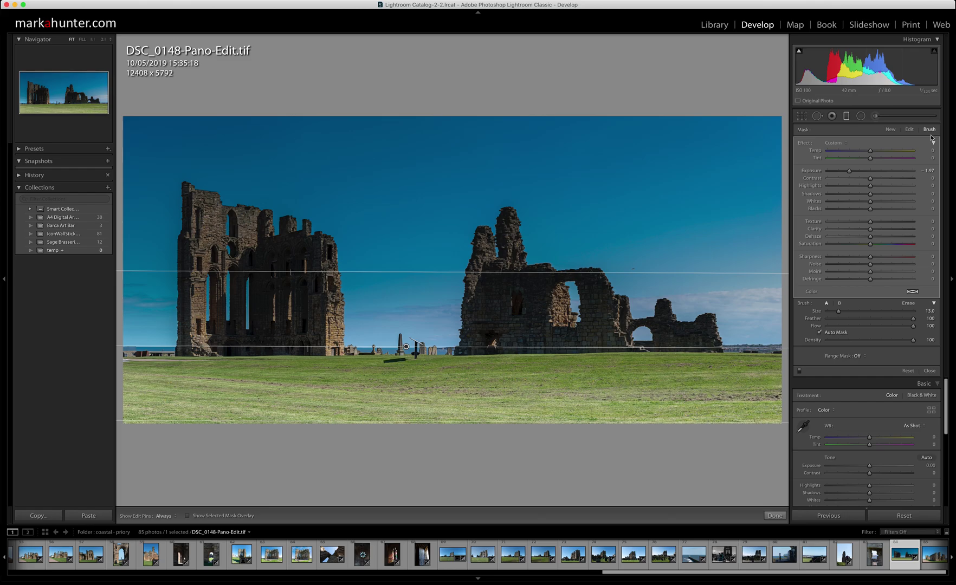
left_click(909, 304)
key("h")
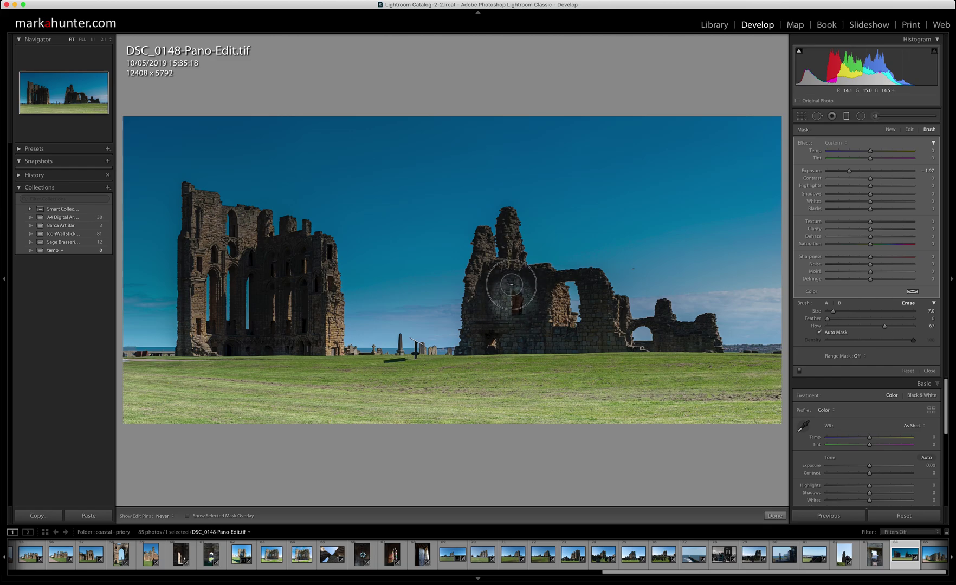
key("h")
key("h")
key("h")
scroll(511, 237, "down", 6)
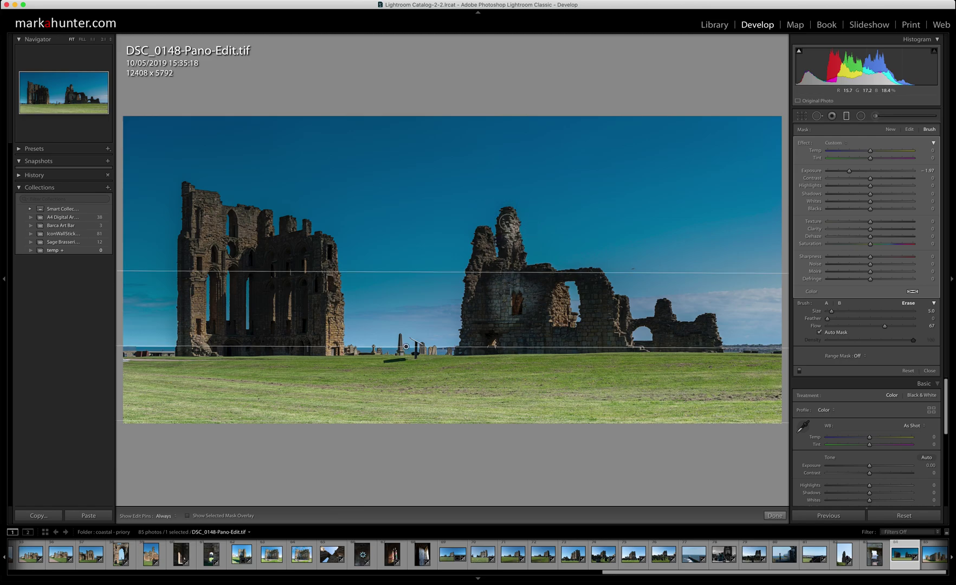
- Continue erasing the filter along the outer edge of the right-hand ruin's shorter tower with a size 6 brush
scroll(513, 212, "up", 2)
key("h")
key("h")
scroll(471, 248, "up", 4)
key("h")
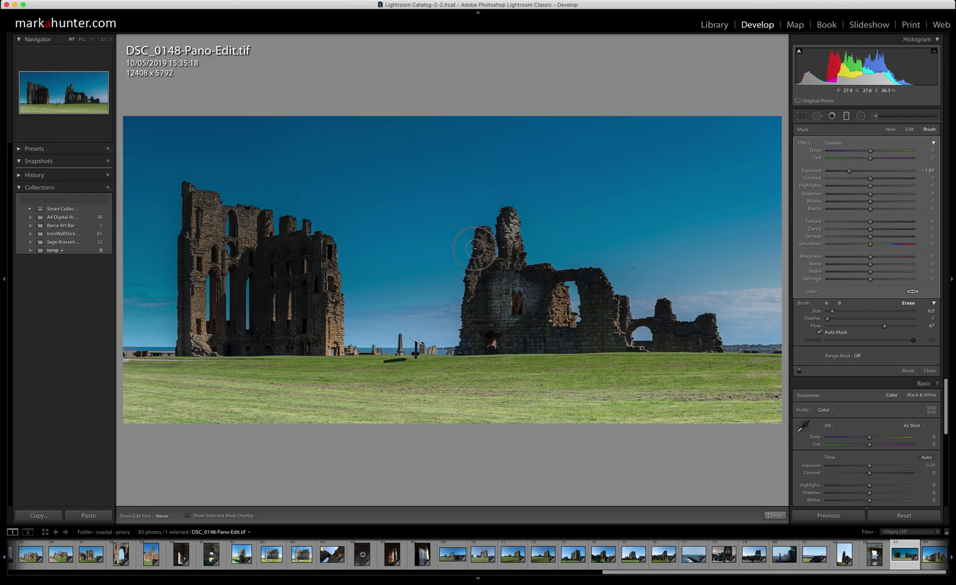
key("h")
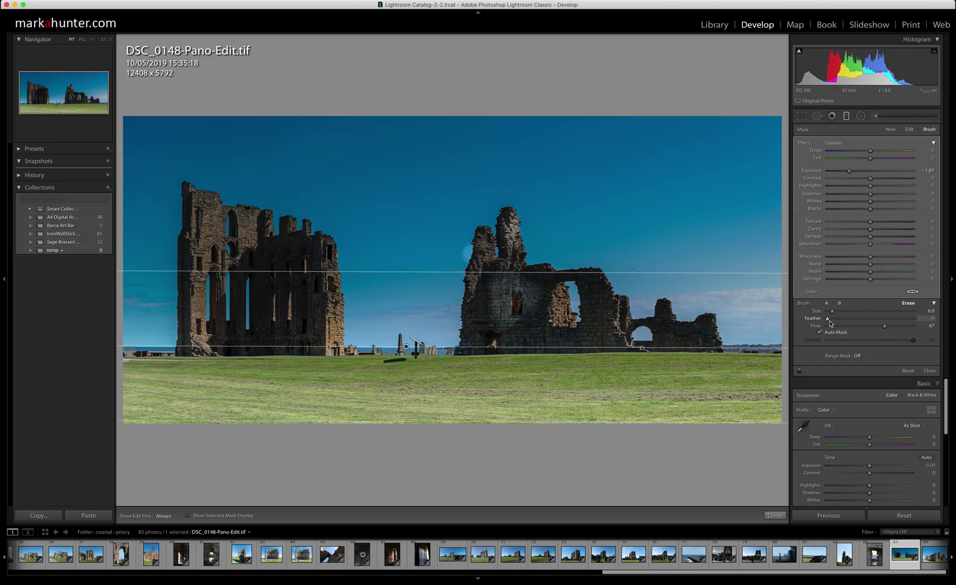
- Replace the brushed filter with a new graduated filter across the horizon, using a Luminance range mask with its mask preview shown
left_click(827, 304)
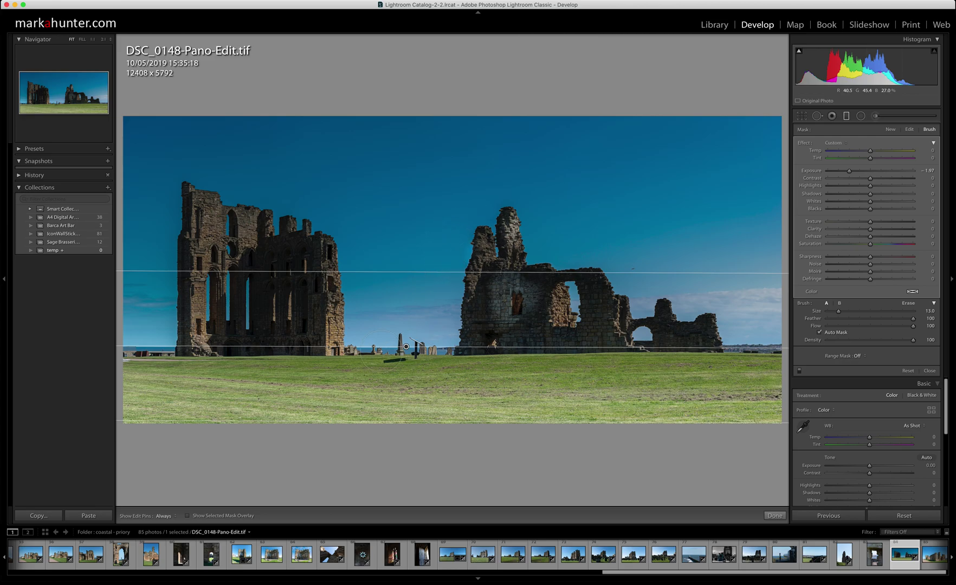
key("Delete")
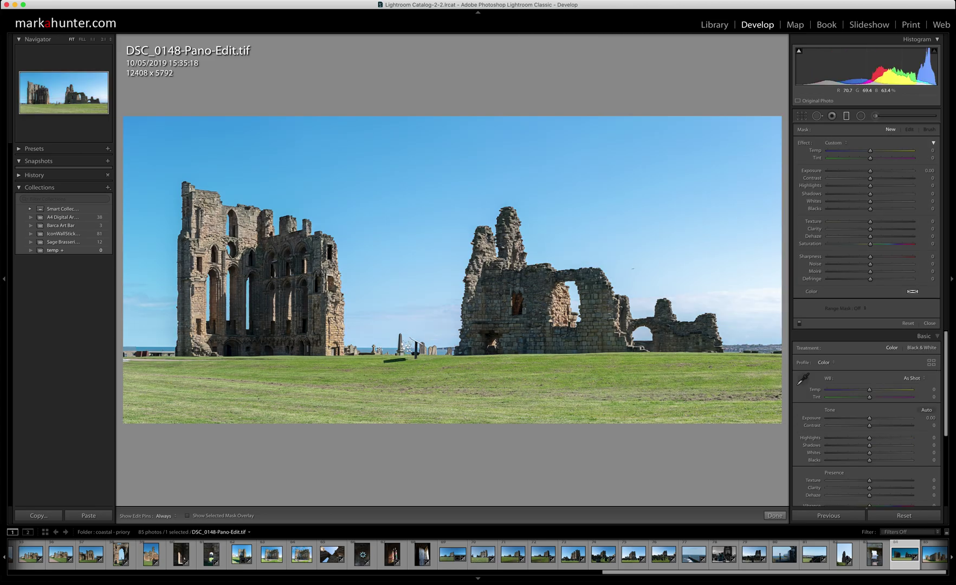
left_click_drag(423, 280, 425, 415)
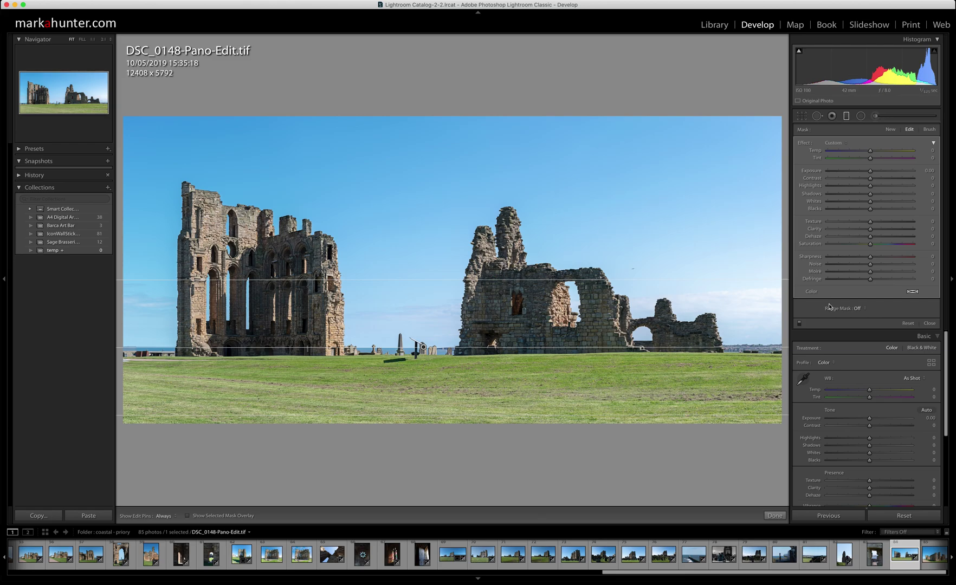
left_click(858, 308)
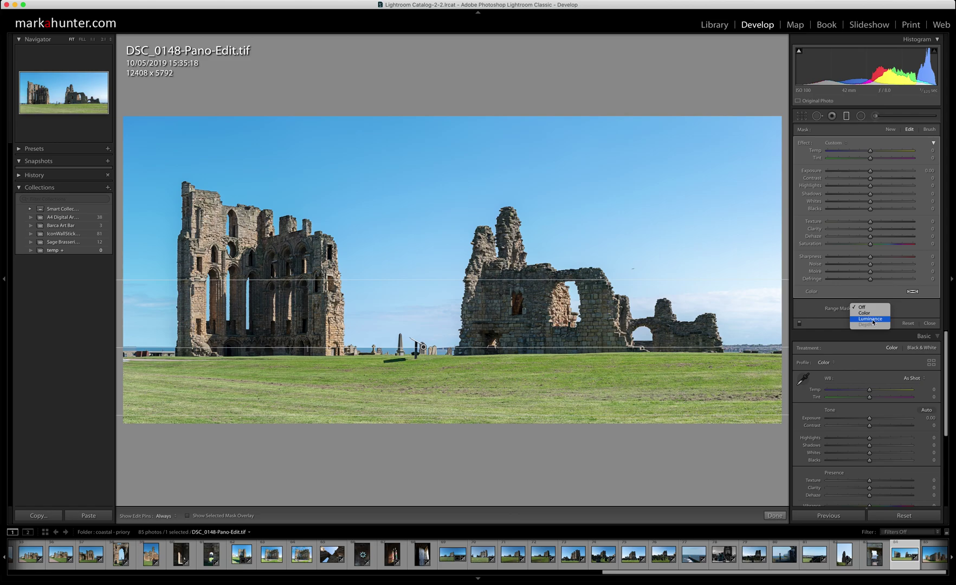
left_click(870, 319)
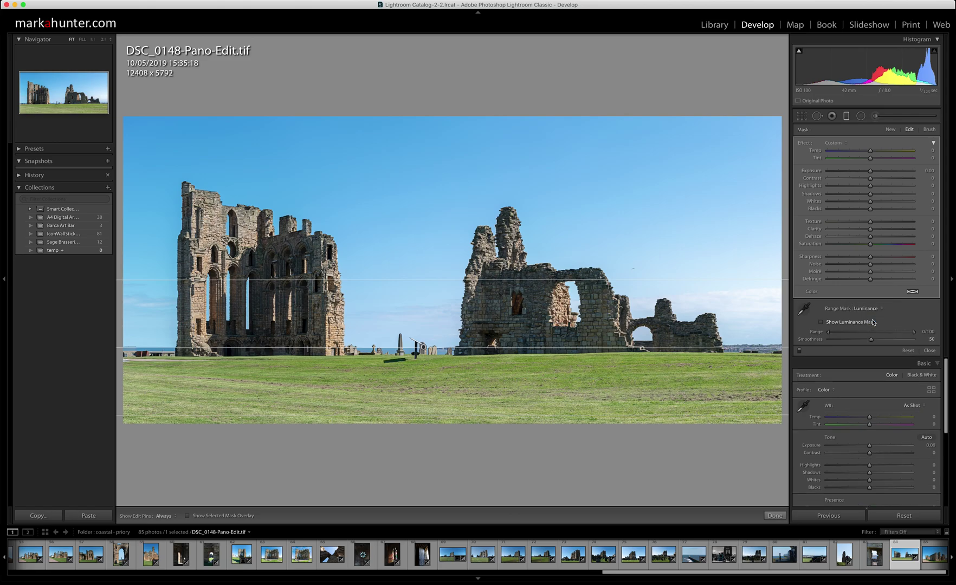
left_click(821, 322)
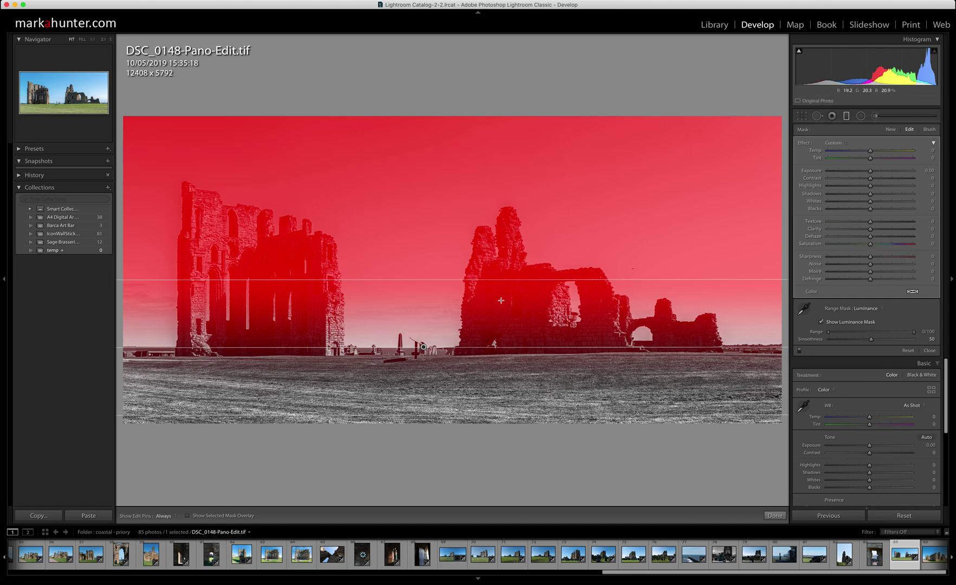
- Sample the upper-right sky for the luminance mask, and adjust its range to 79/100 and smoothness to 88
left_click(804, 310)
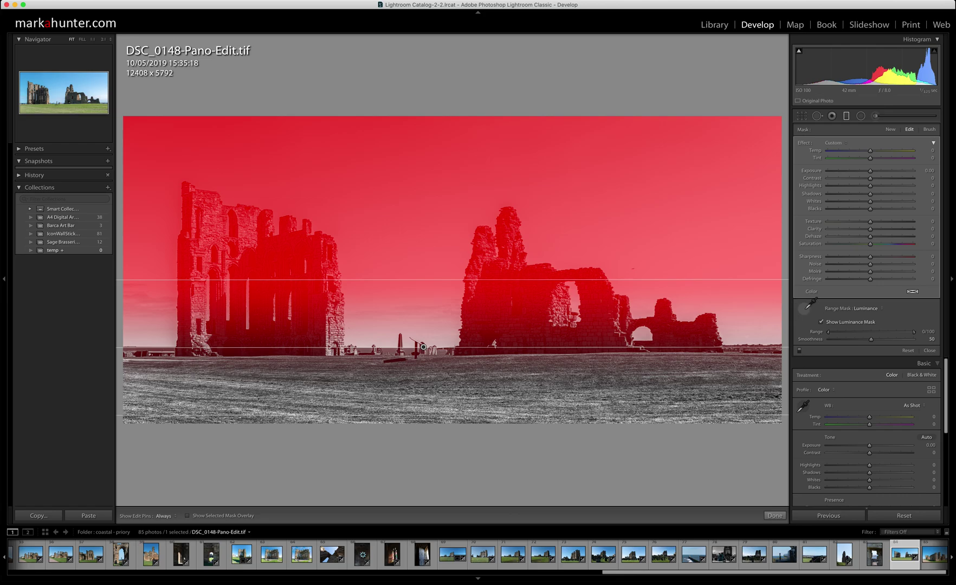
left_click(733, 149)
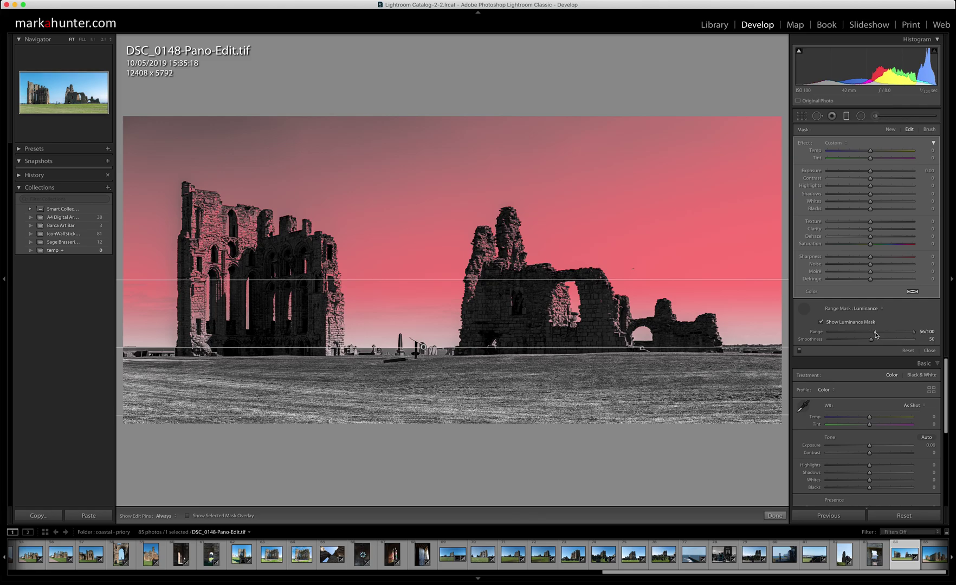
left_click_drag(876, 334, 822, 337)
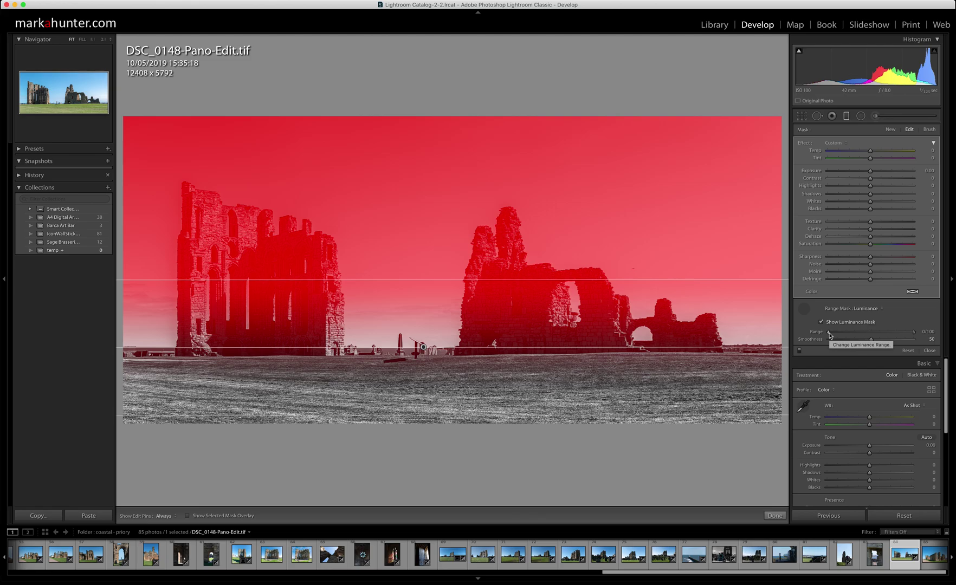
left_click_drag(830, 335, 903, 341)
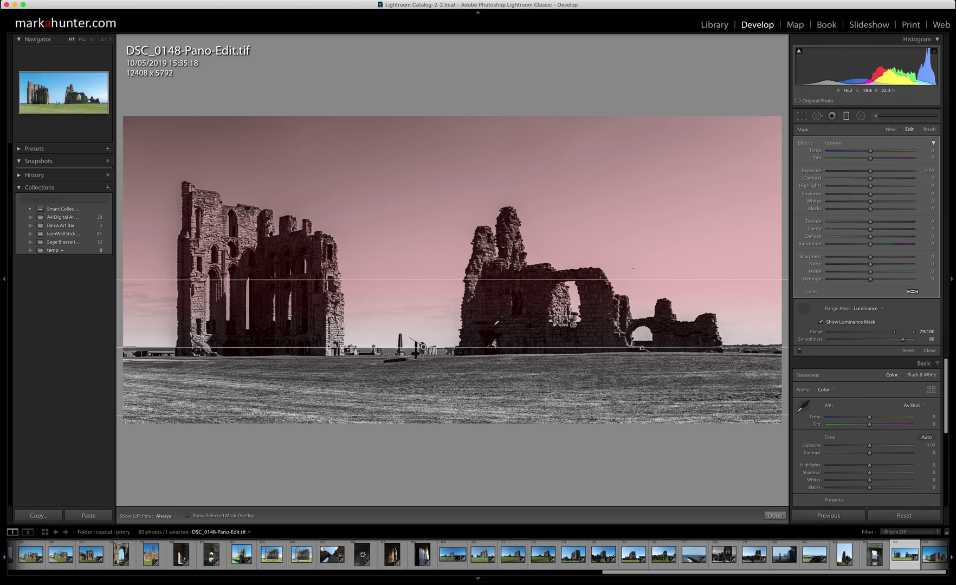
- Replace the luminance-masked filter with a new graduated filter using a Color range mask, and show the selected mask overlay
key("Delete")
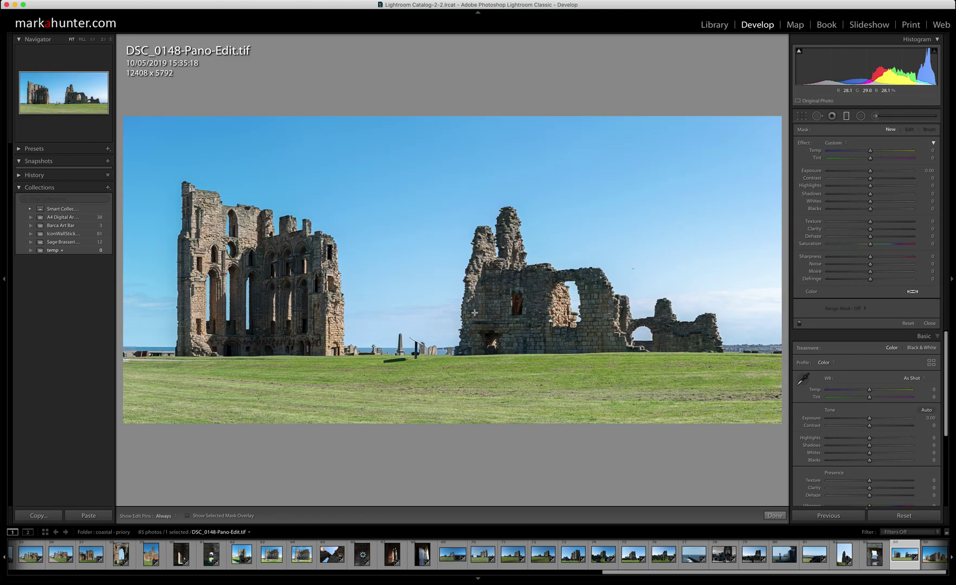
left_click_drag(418, 286, 417, 407)
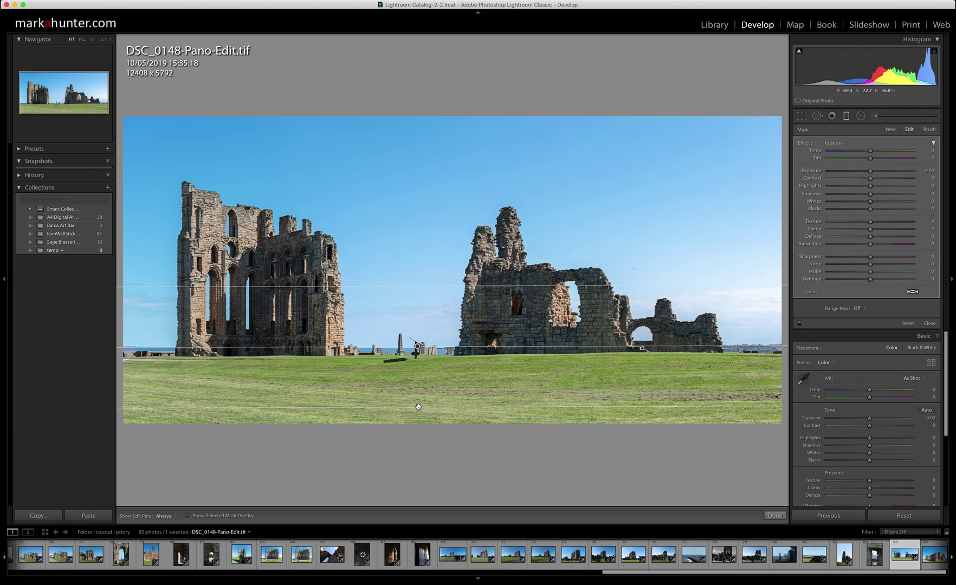
left_click(865, 310)
left_click(867, 313)
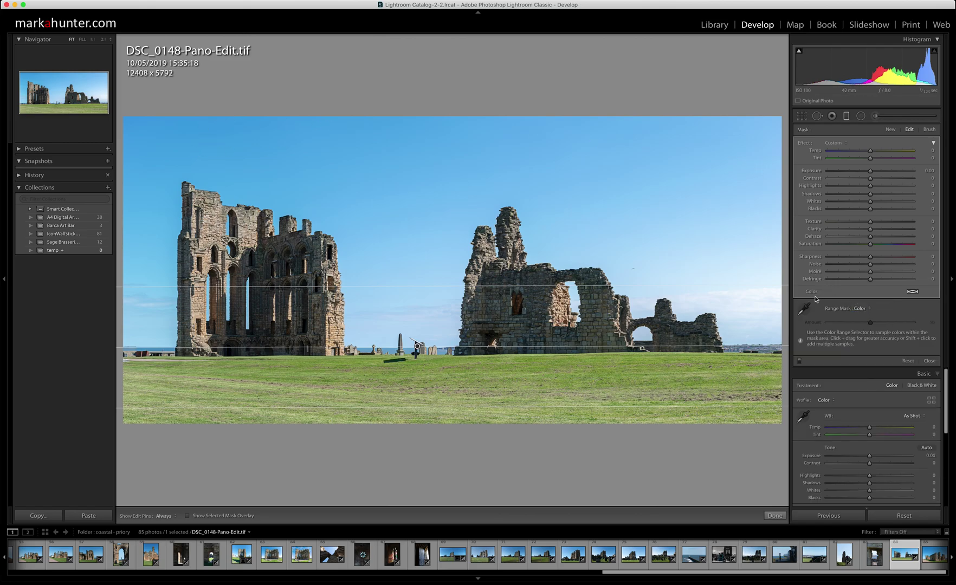
left_click(805, 309)
key("o")
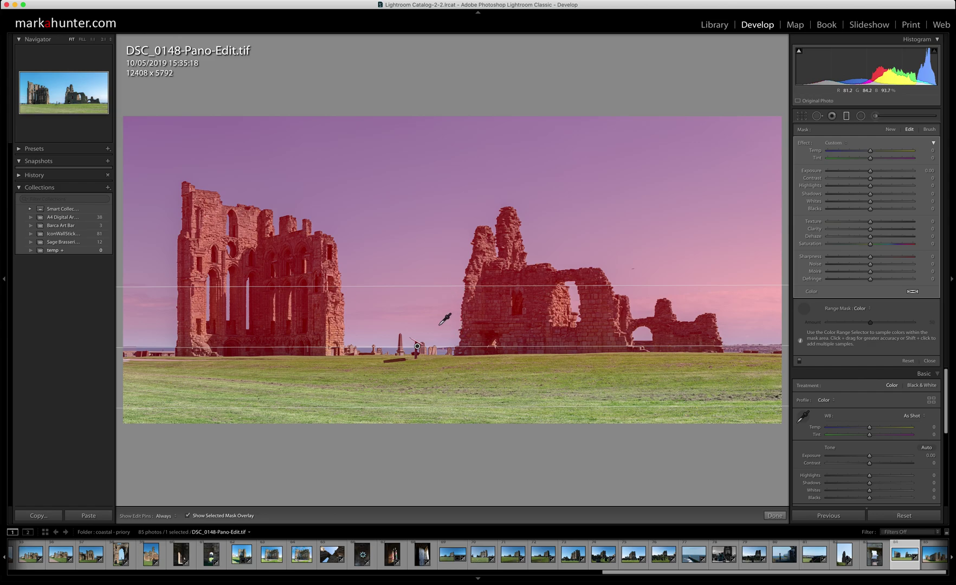
- Sample the upper-right blue sky and the low cloud for the color mask, and add a stone sample from the left-hand ruin
left_click(725, 143)
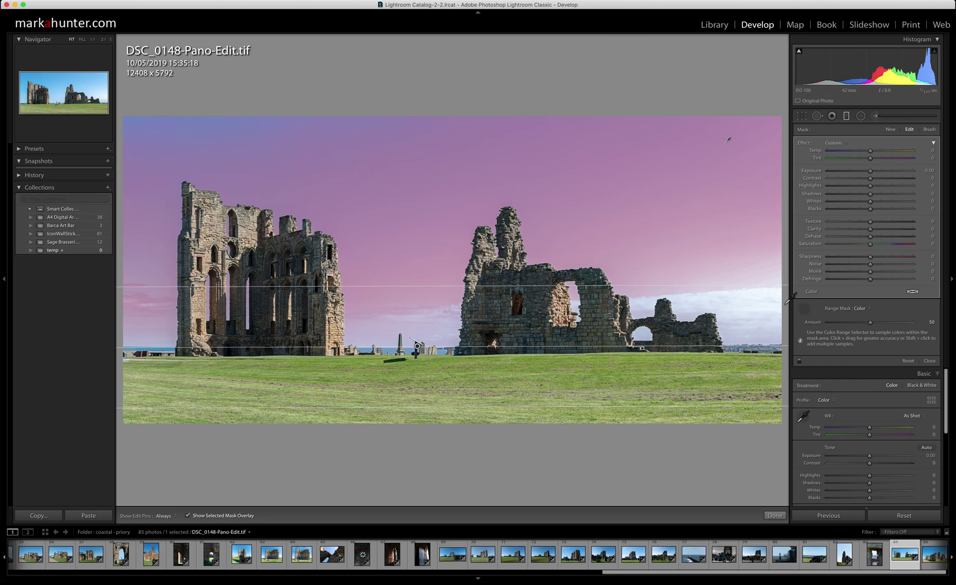
left_click(757, 294)
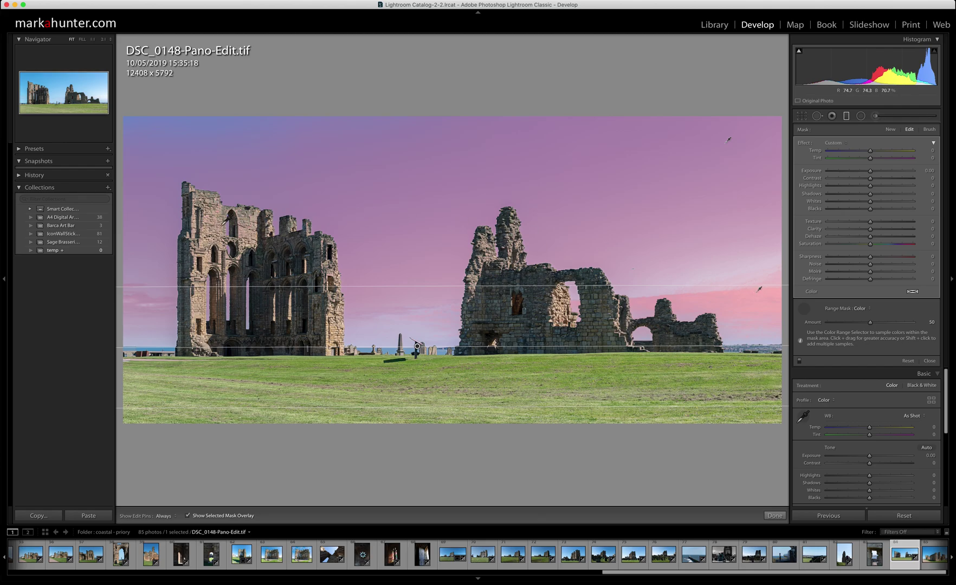
left_click(226, 210, "shift")
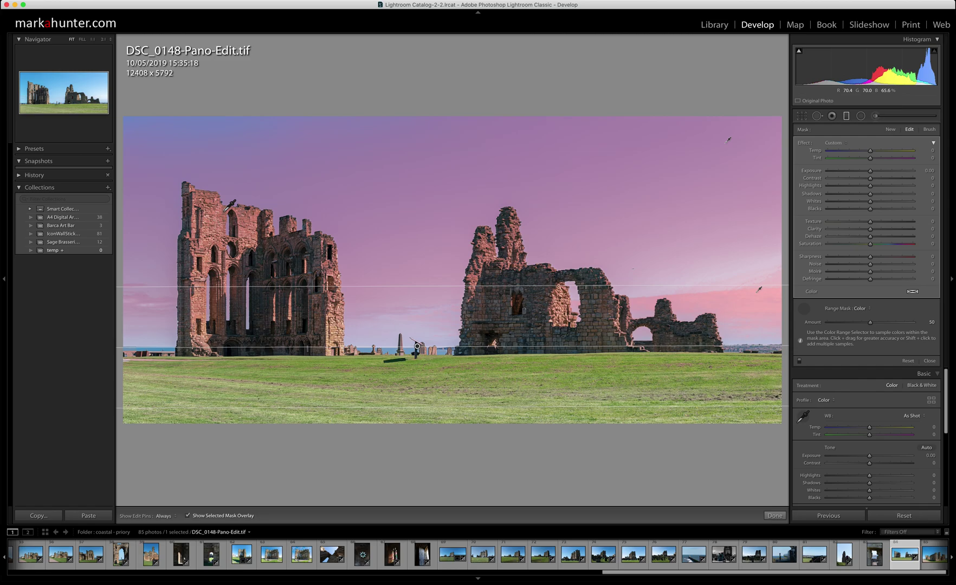
- Replace the filter with a new graduated filter whose Color range mask samples only the upper-right blue sky, and hide the mask overlay
key("Delete")
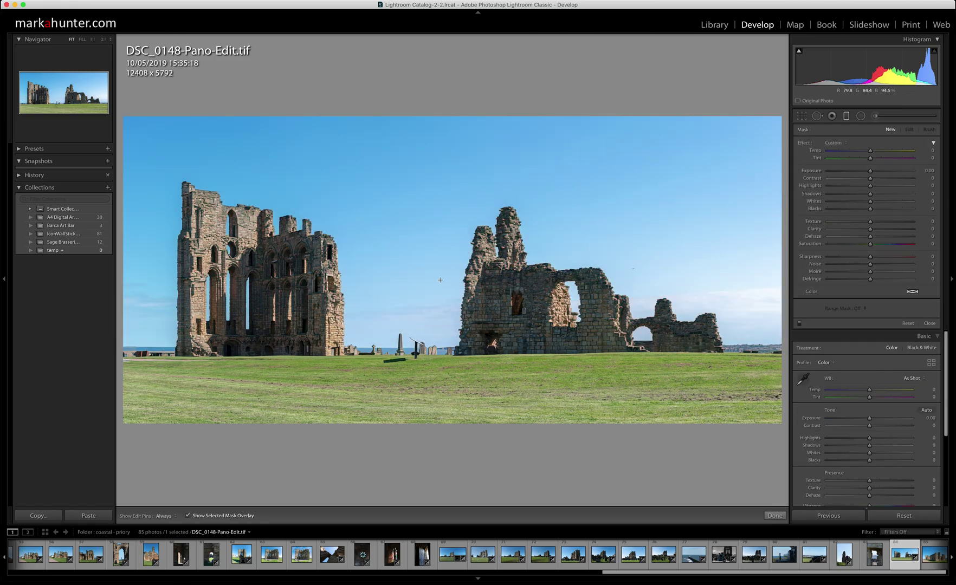
left_click_drag(432, 294, 434, 402)
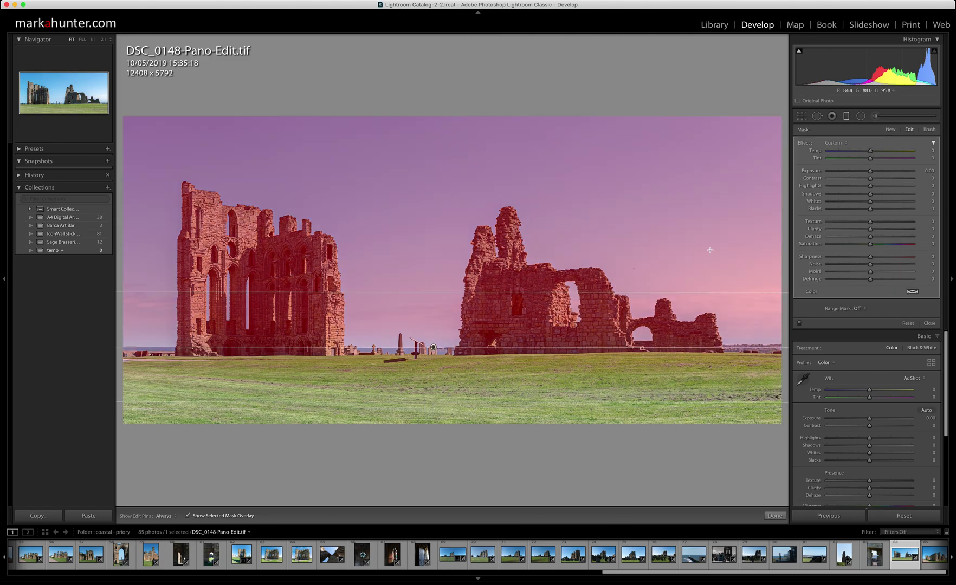
left_click(866, 309)
left_click(867, 314)
left_click(804, 308)
left_click(742, 149)
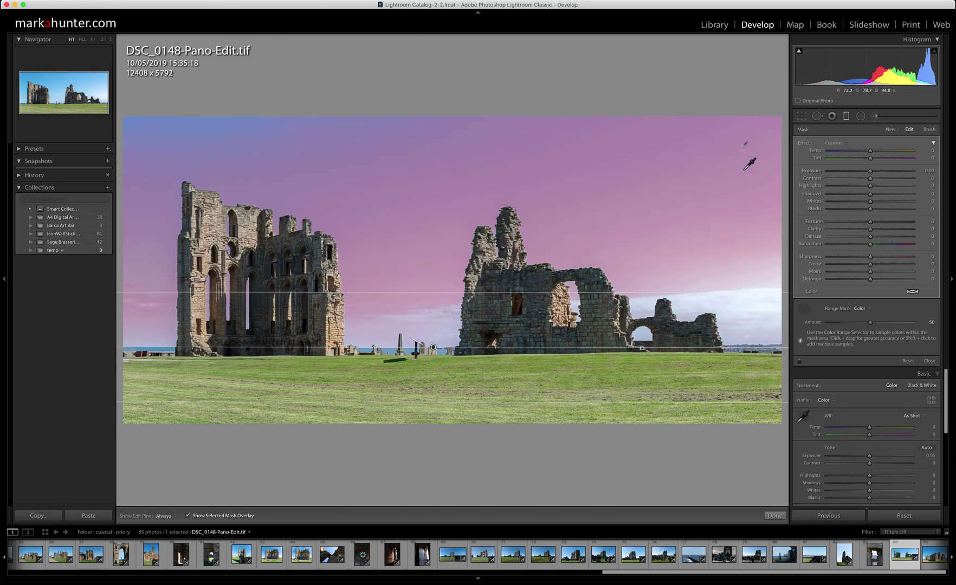
key("o")
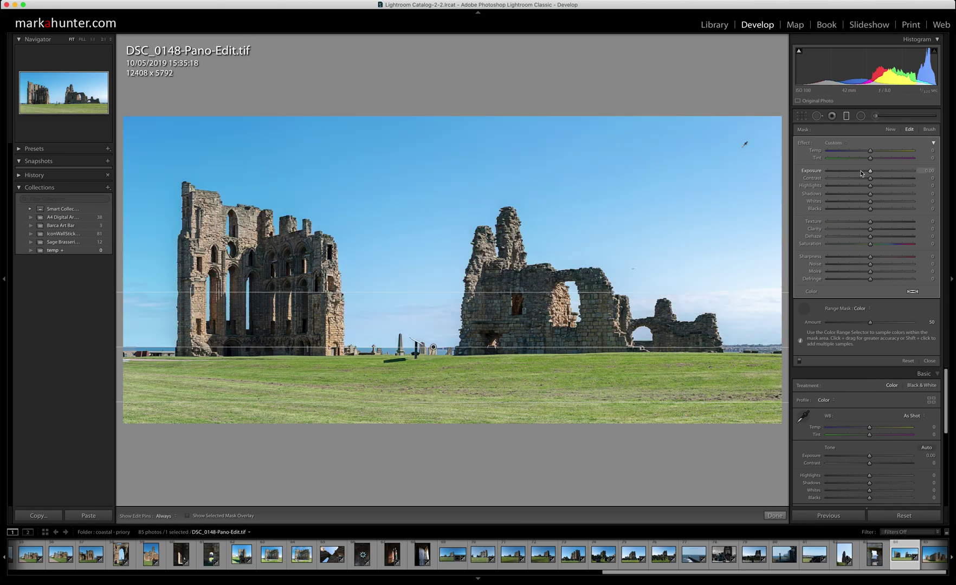
- Try exposures of -0.63 and -3.11 on the color-masked sky filter, and bring its exposure back to -0.08
mouse_move(870, 172)
left_mouse_down()
mouse_move(849, 173)
mouse_move(864, 172)
left_mouse_up()
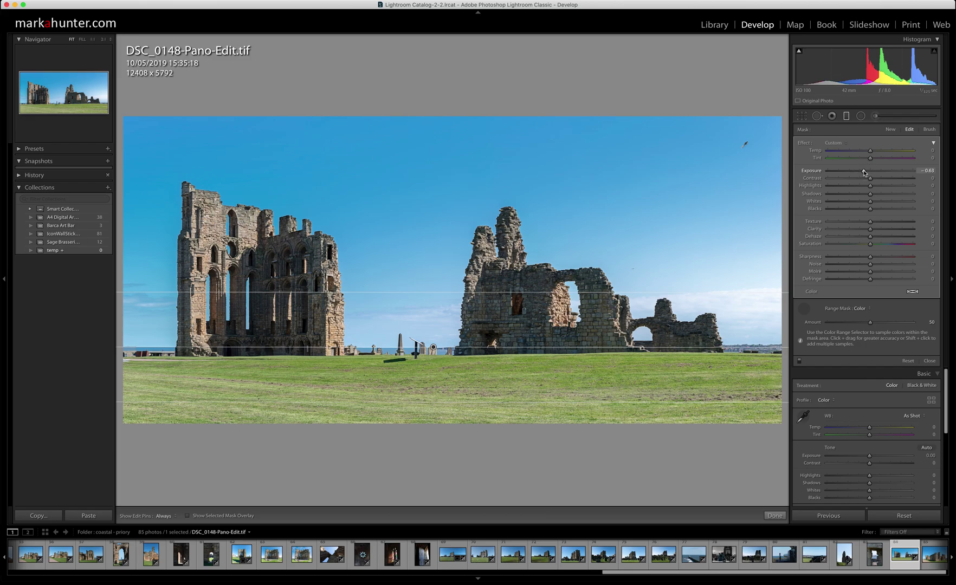
left_click_drag(864, 173, 838, 173)
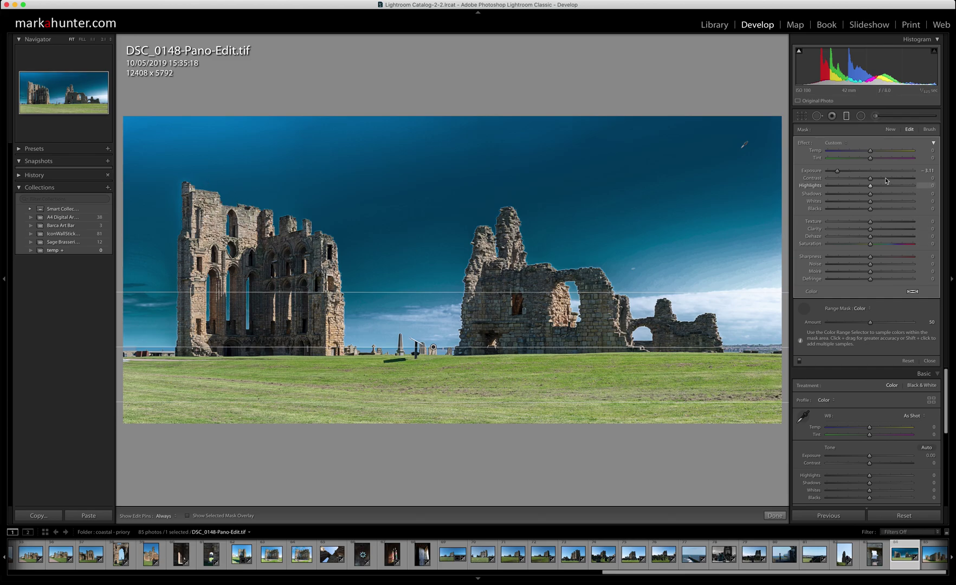
left_click_drag(837, 172, 866, 173)
mouse_move(873, 172)
left_mouse_down()
mouse_move(859, 172)
mouse_move(871, 172)
left_mouse_up()
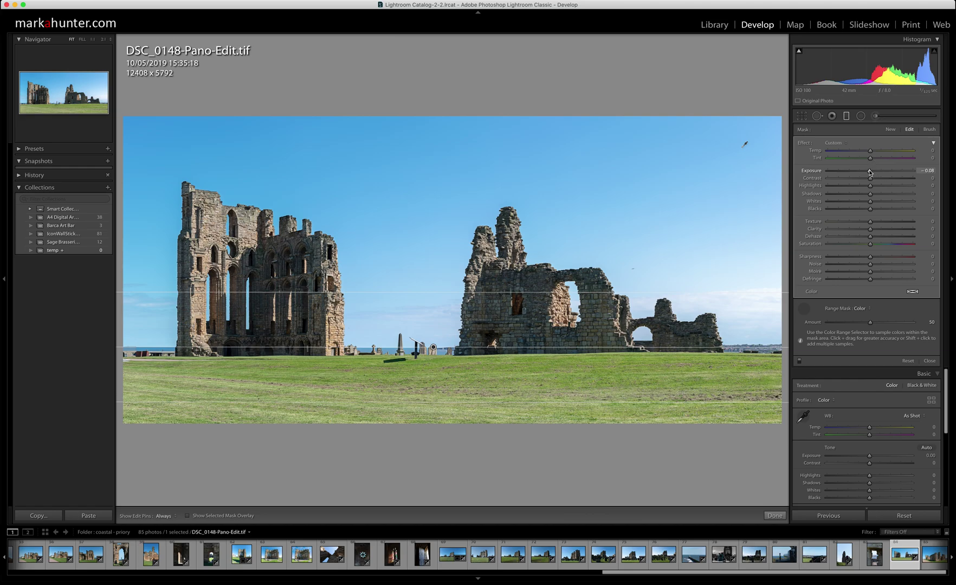